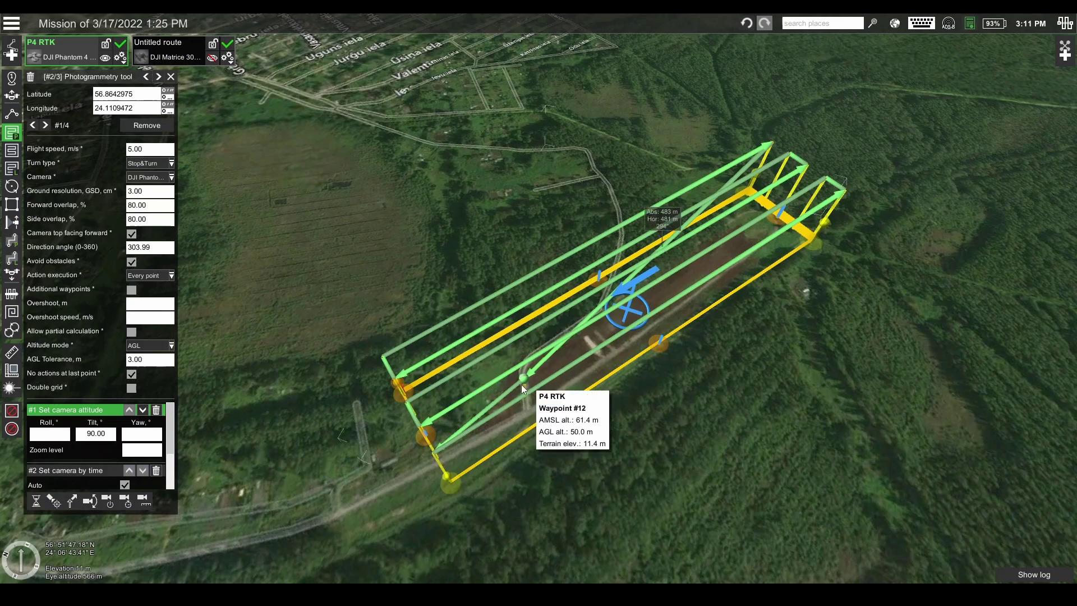
Export the P4 RTK route to KML, altitude relative to ground under waypoint 1.
left_click(146, 77)
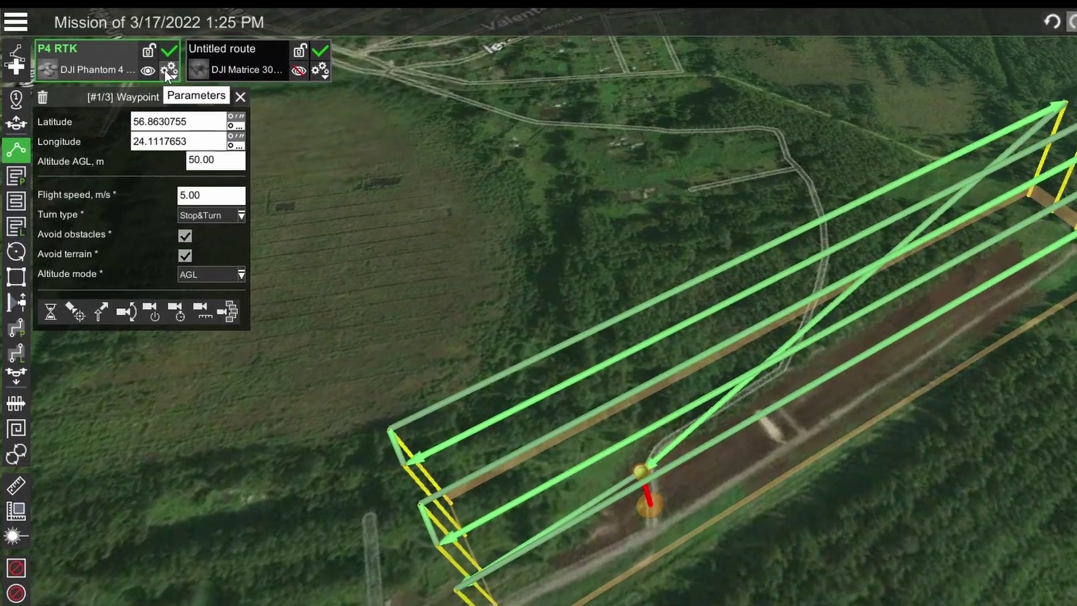
left_click(120, 57)
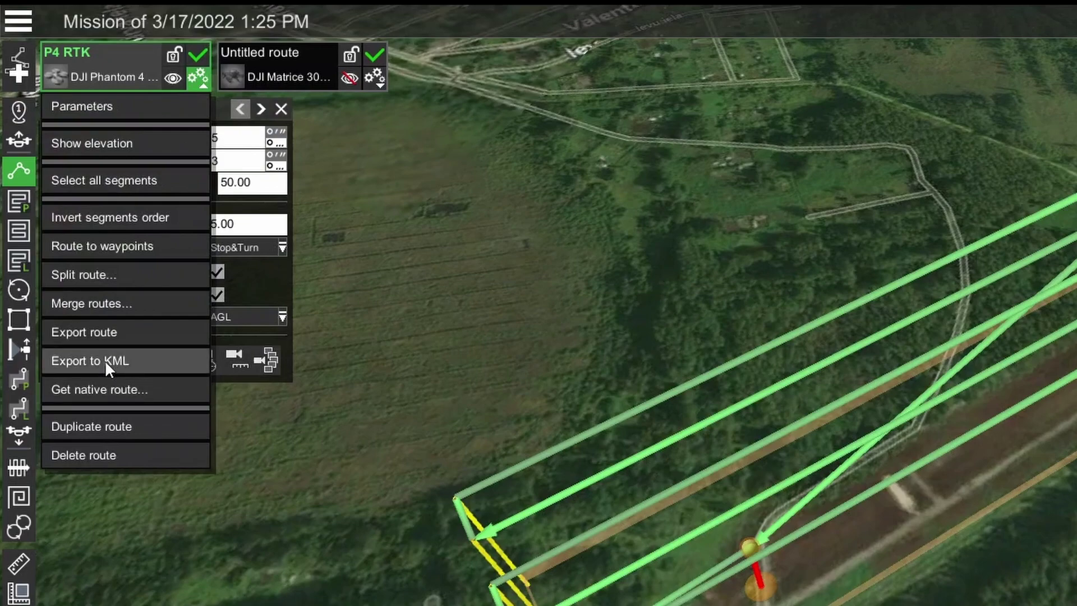
left_click(105, 361)
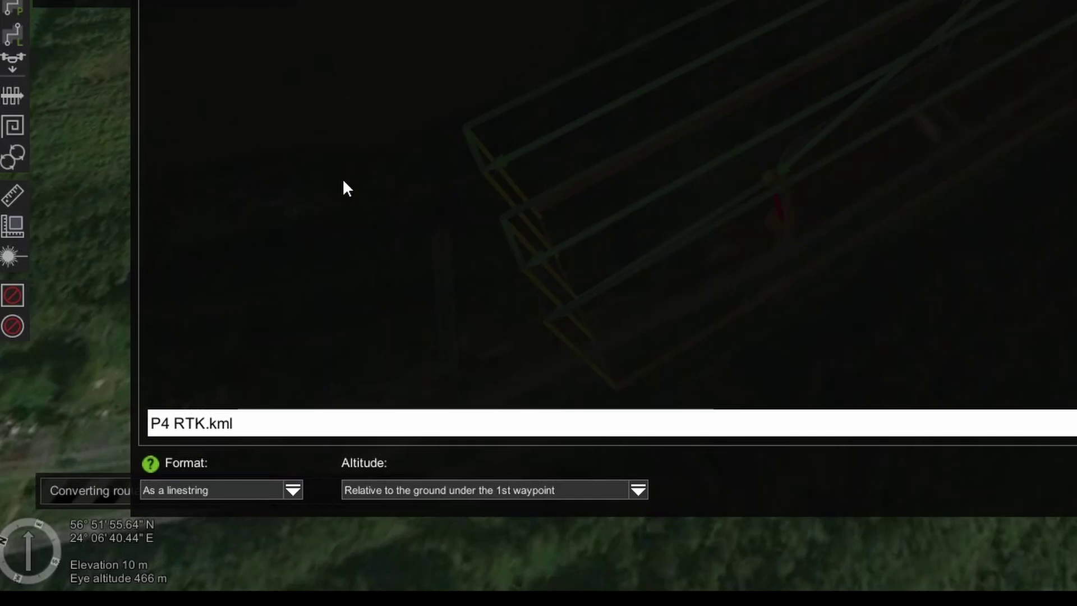
left_click(386, 487)
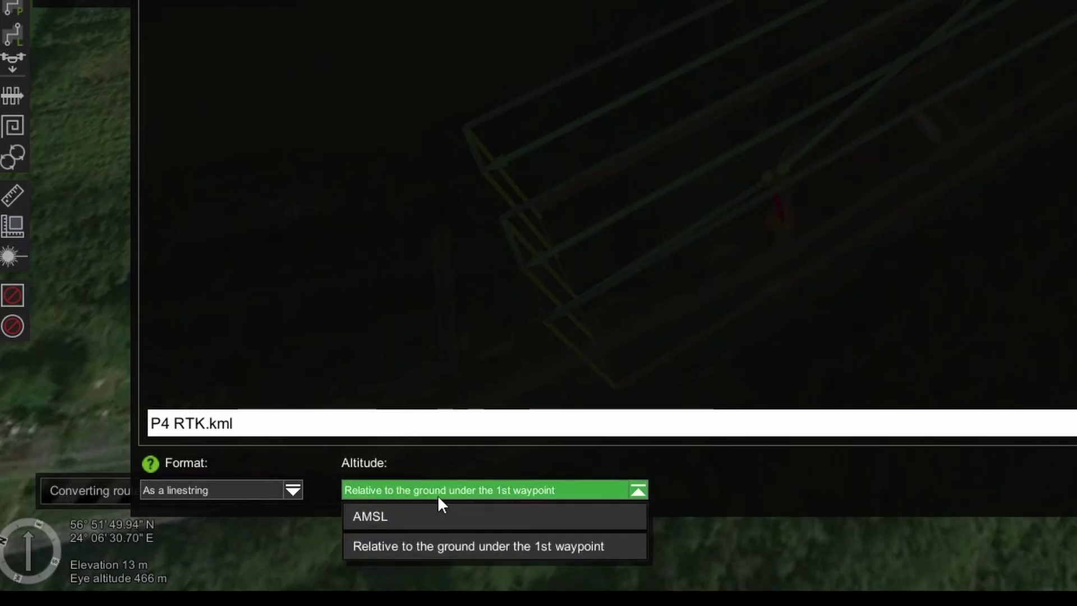
left_click(478, 496)
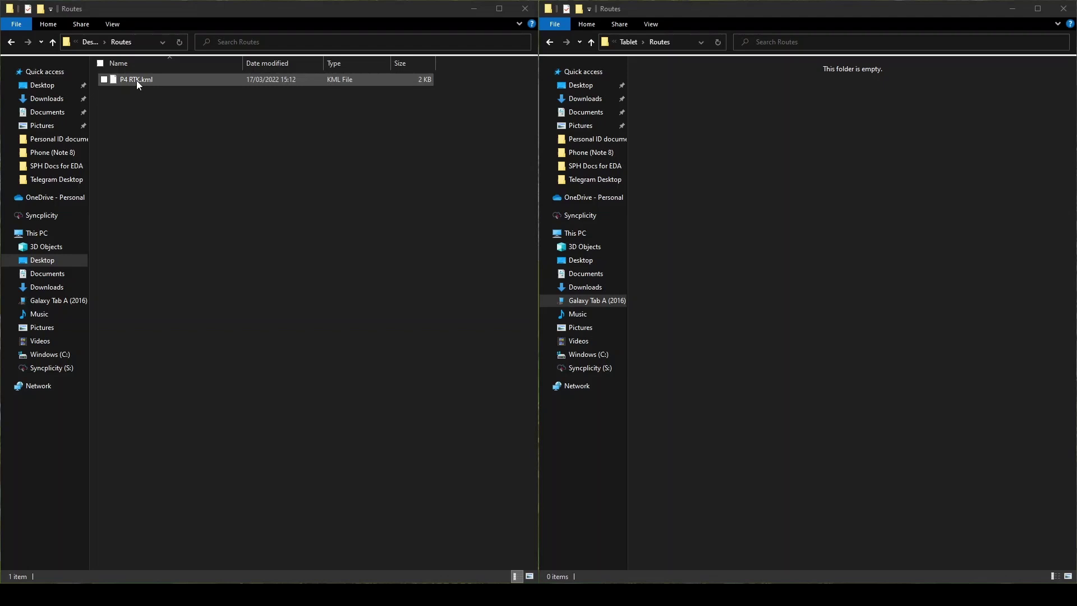
Drag P4 RTK.kml from the desktop Routes folder into Tablet > Routes.
left_click_drag(137, 80, 747, 201)
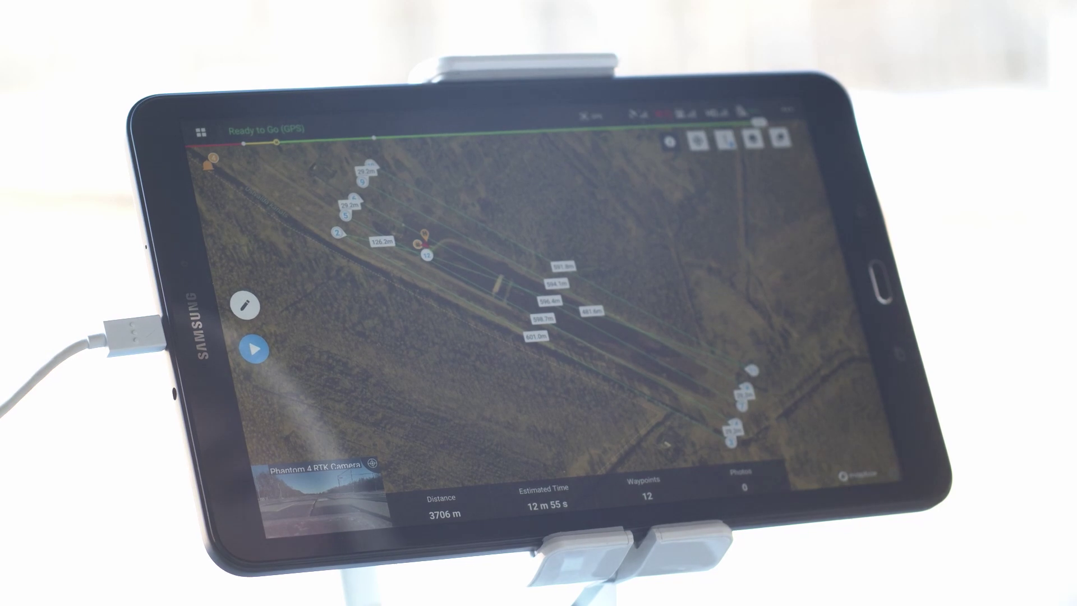
Review the Prepare to Fly checks and start the P4 RTK mission.
left_click(255, 348)
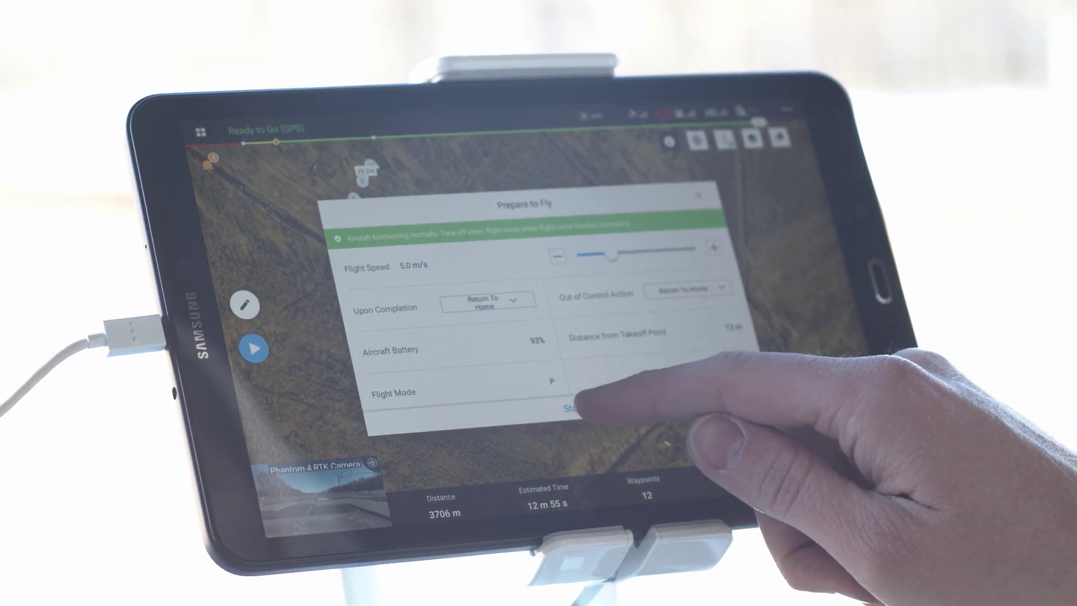
left_click(576, 408)
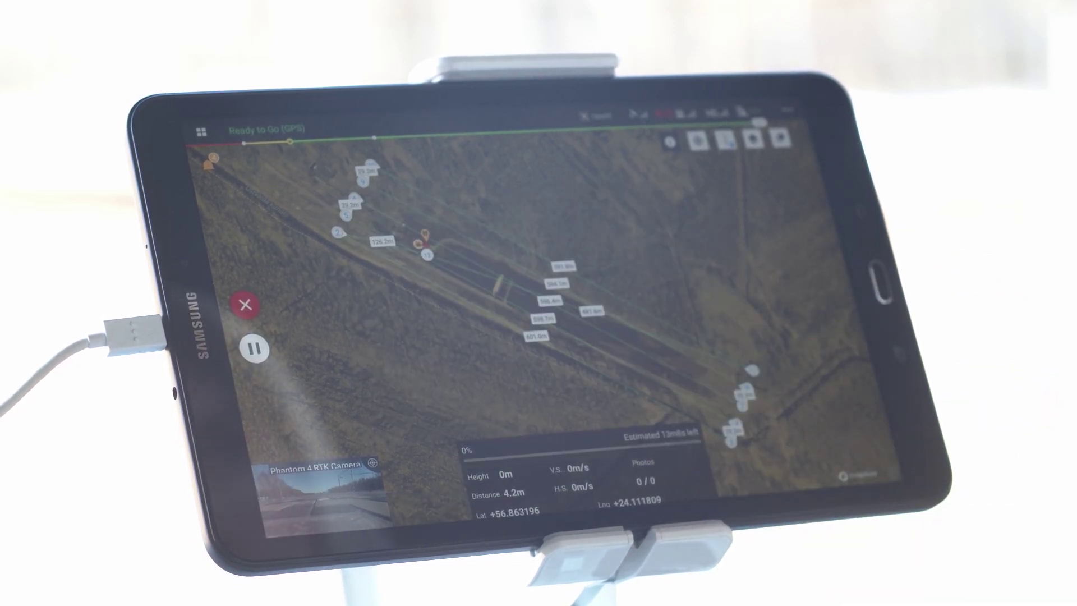